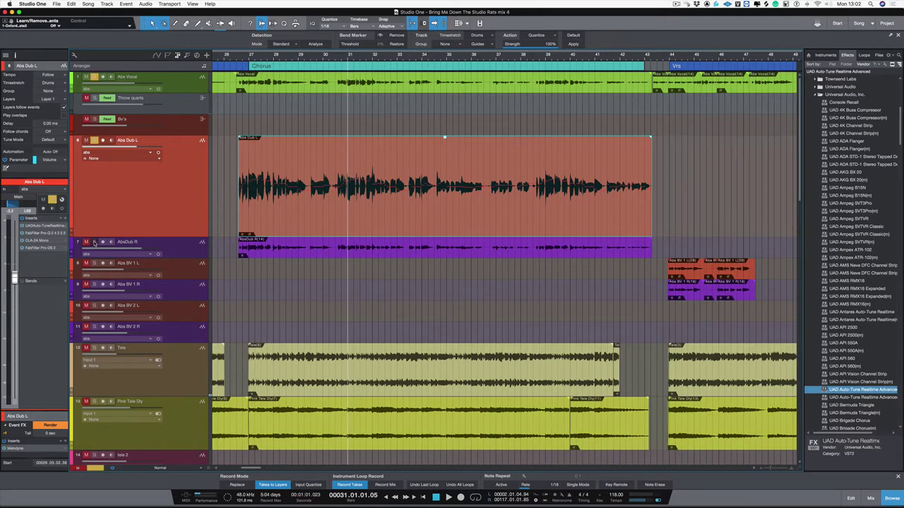
# Solo the vocal tracks and play from bar 26 to hear the Abs Dub L and AbsDub R doubles against the lead.
pyautogui.press('s')
pyautogui.click(238, 59)
pyautogui.press('space')
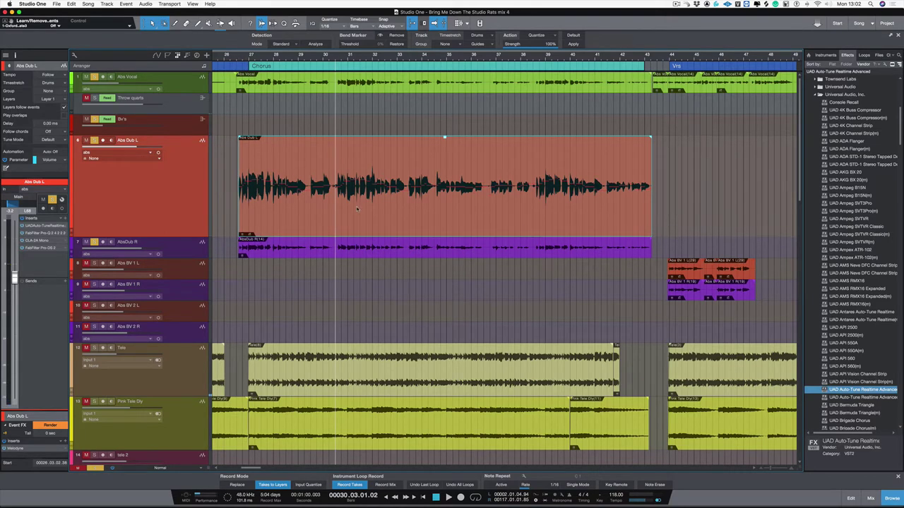
pyautogui.hscroll(-2, 350, 256)
# Open AbsDub R in Melodyne, showing Abs Dub L notes with AbsDub R as grey reference across bars 24–30.
pyautogui.click(350, 249)
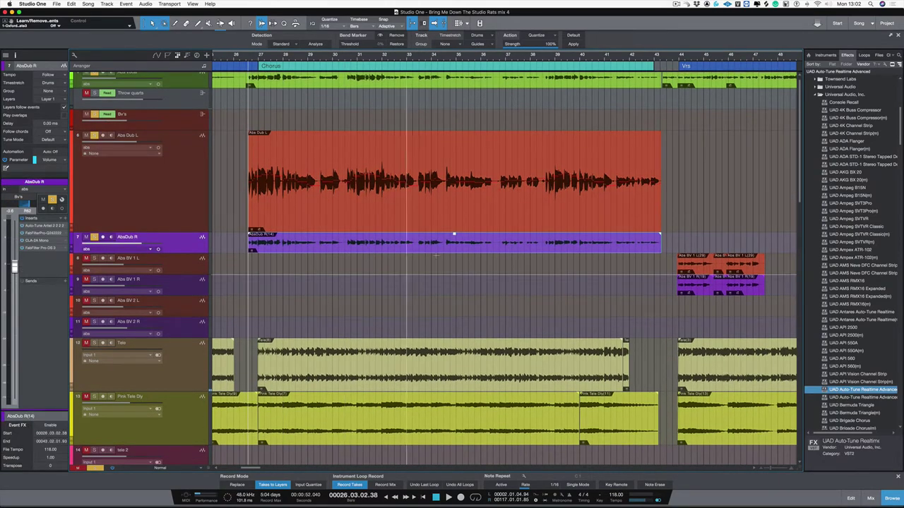
pyautogui.click(145, 5)
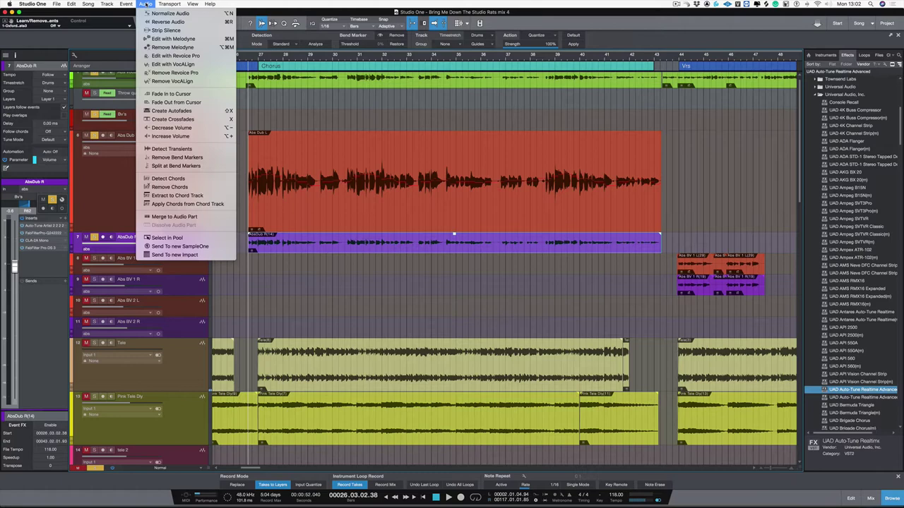
pyautogui.click(177, 39)
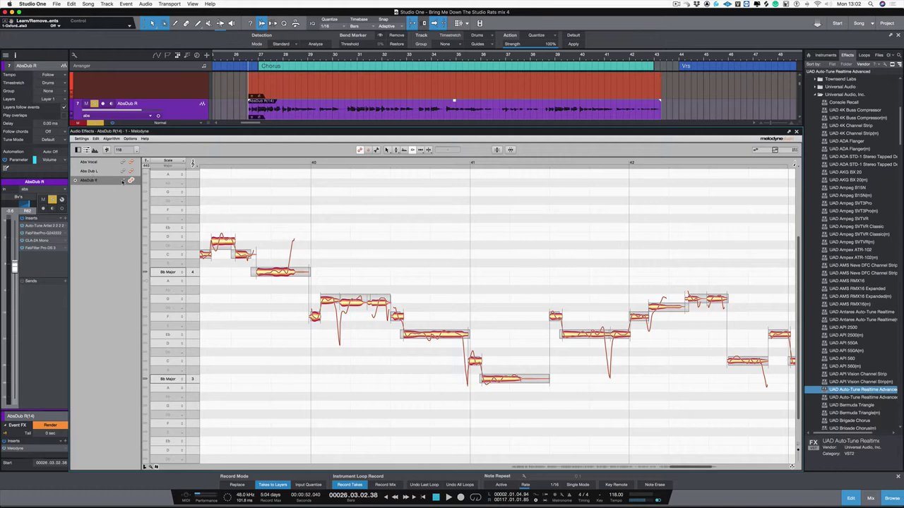
pyautogui.click(130, 172)
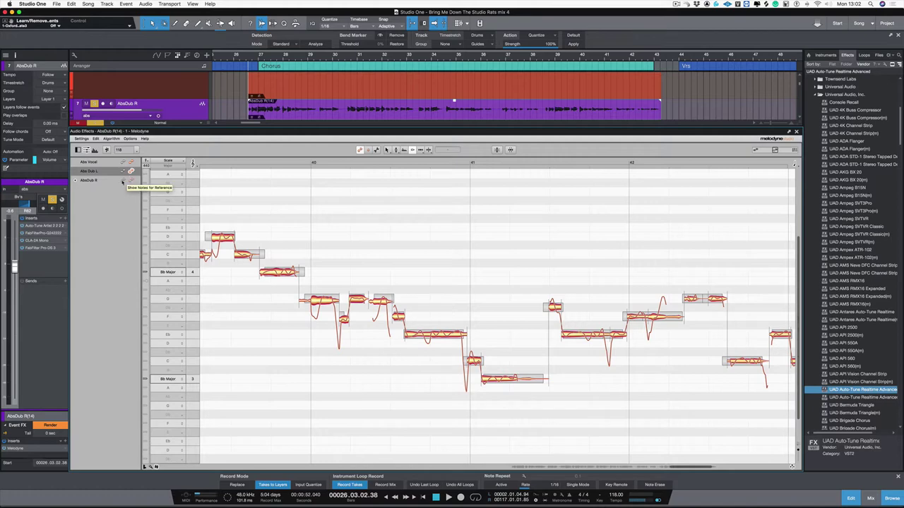
pyautogui.click(123, 181)
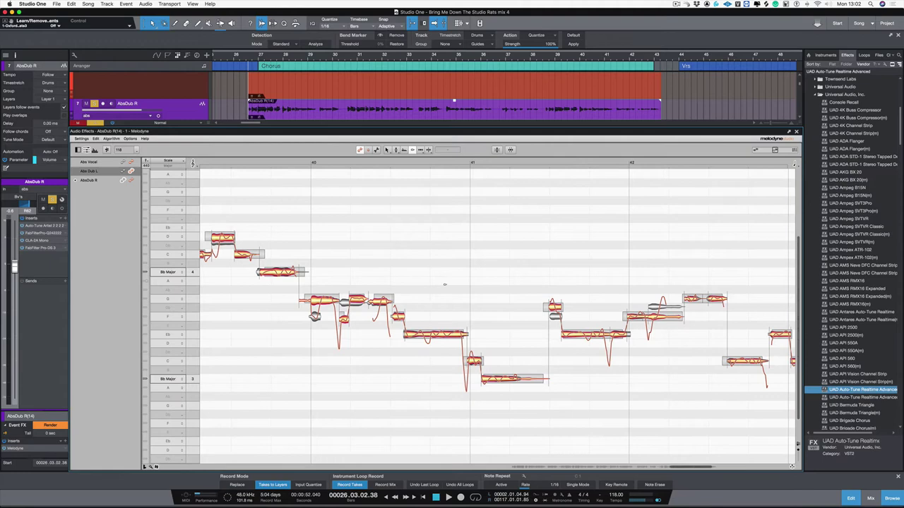
pyautogui.doubleClick(472, 273)
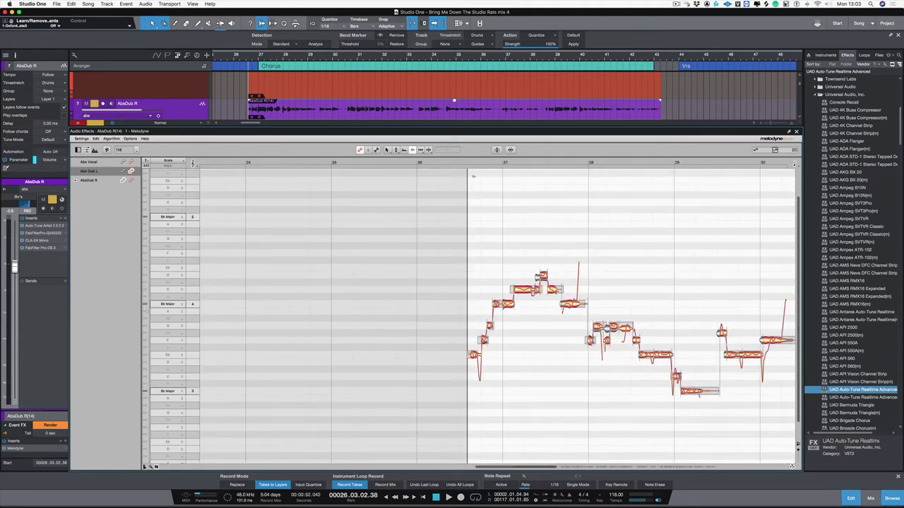
# Play the passage, then shift the small dub note near bar 29.5 slightly earlier with the timing tool.
pyautogui.press('space')
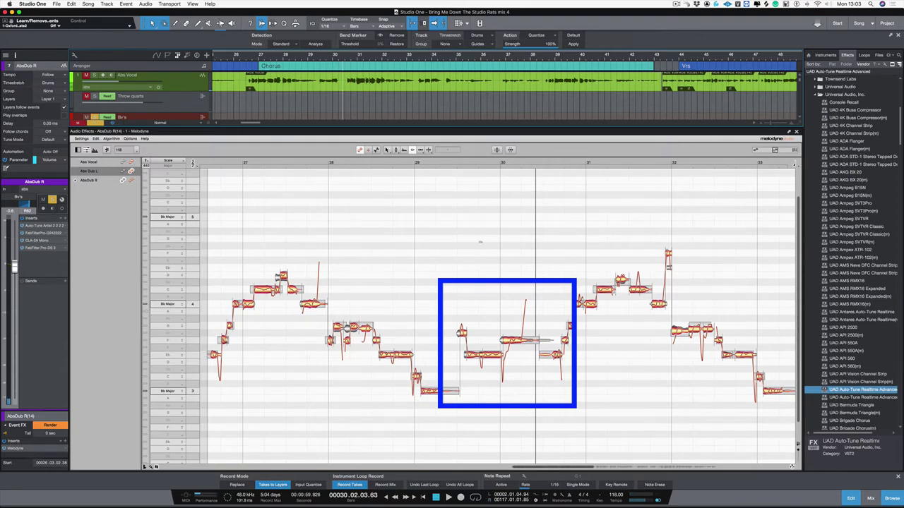
pyautogui.rightClick(445, 243)
pyautogui.click(418, 243)
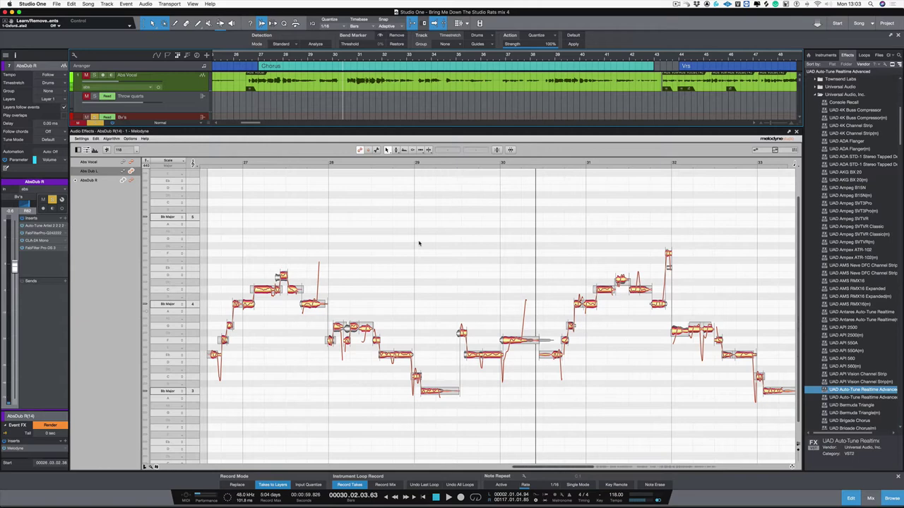
pyautogui.click(460, 332)
pyautogui.moveTo(459, 332); pyautogui.dragTo(455, 332)
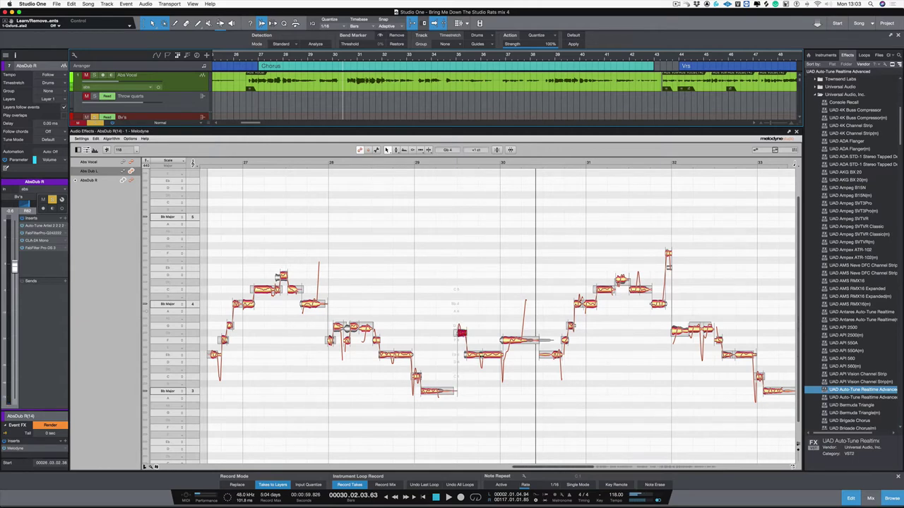
# Select the neighbouring notes before bar 30 and replay from around bar 26.7.
pyautogui.click(468, 355)
pyautogui.click(504, 341)
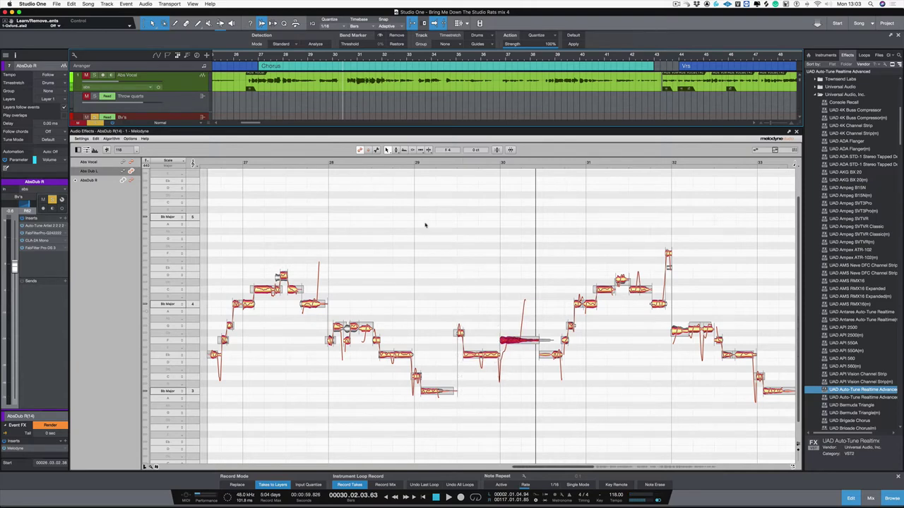
pyautogui.doubleClick(417, 196)
pyautogui.press('space')
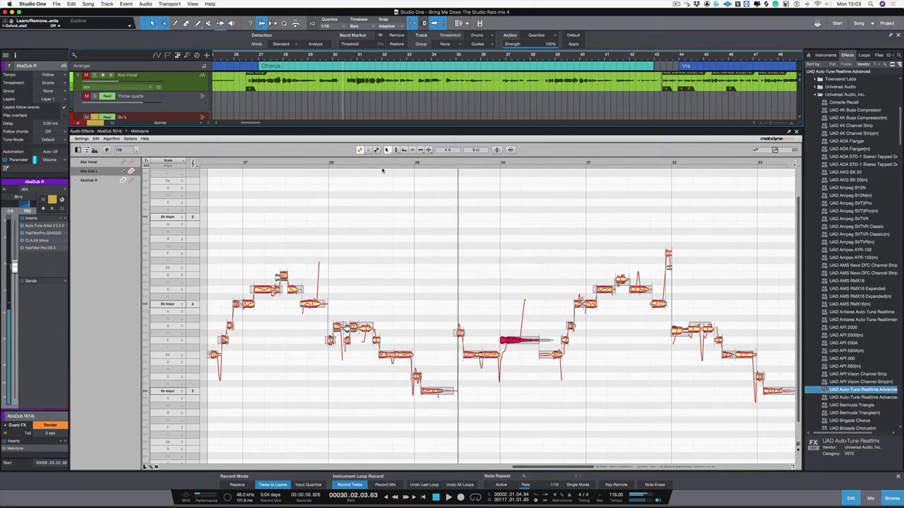
pyautogui.doubleClick(254, 60)
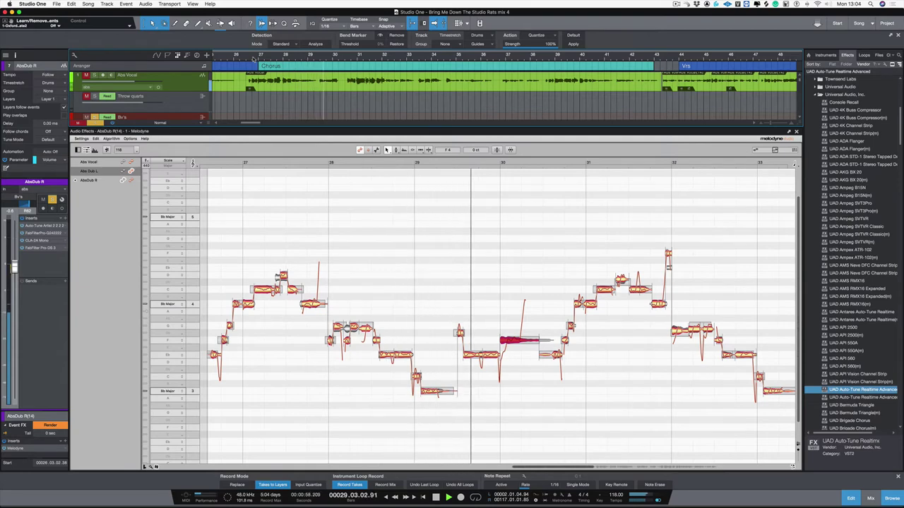
# Adjust the dub notes around bars 29–30 and audition the result from bar 28.
pyautogui.moveTo(452, 316); pyautogui.dragTo(510, 370)
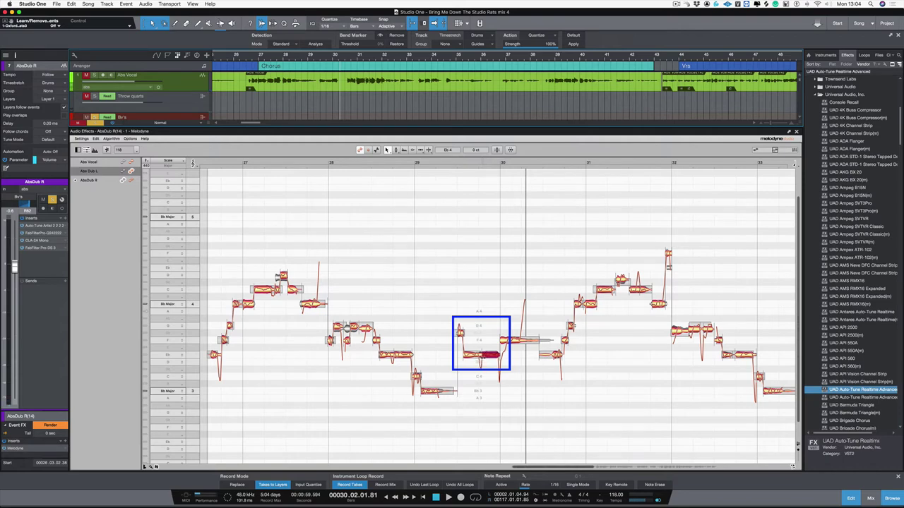
pyautogui.moveTo(510, 370); pyautogui.dragTo(510, 370)
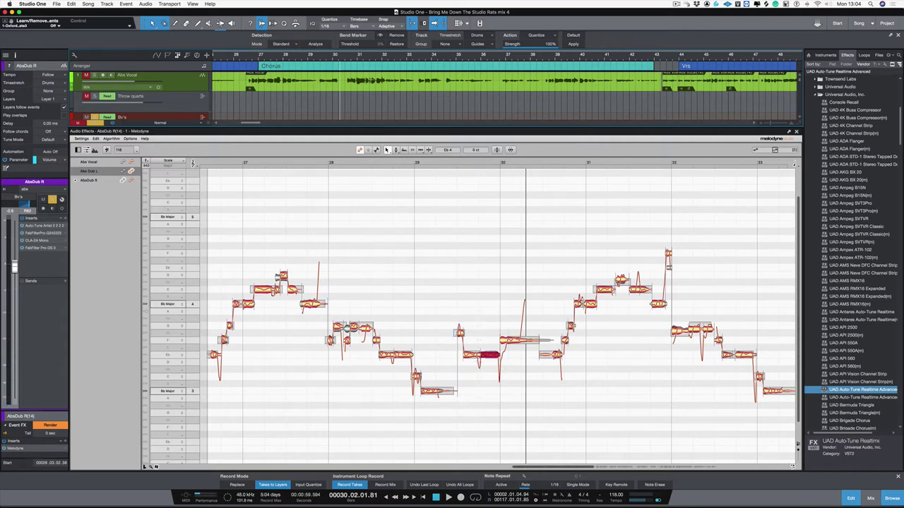
pyautogui.click(297, 57)
pyautogui.press('space')
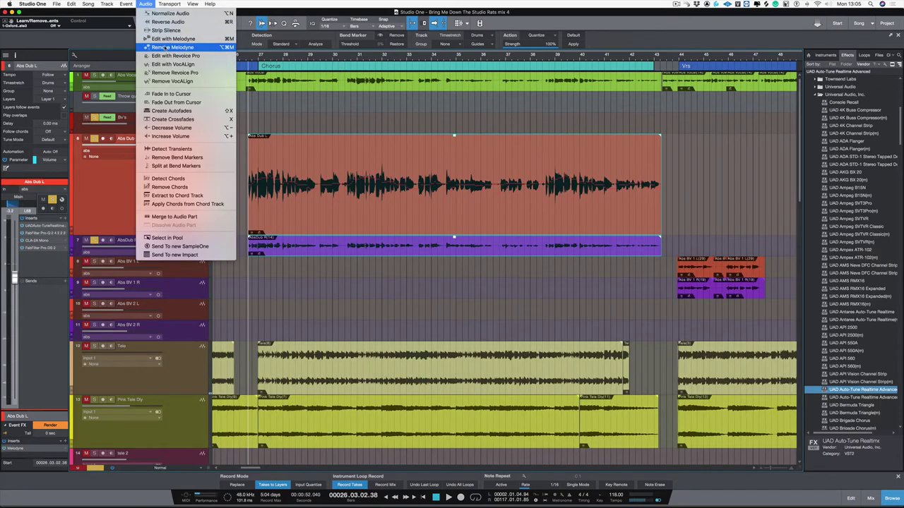
# Remove Melodyne from Abs Dub L, play the dubs back, then select the lead and dub events across bars 29–41.
pyautogui.click(164, 48)
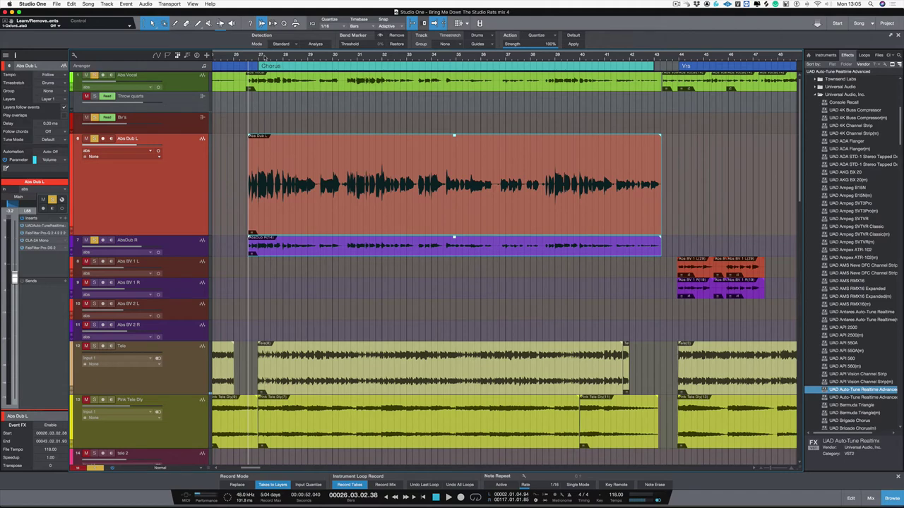
pyautogui.press('space')
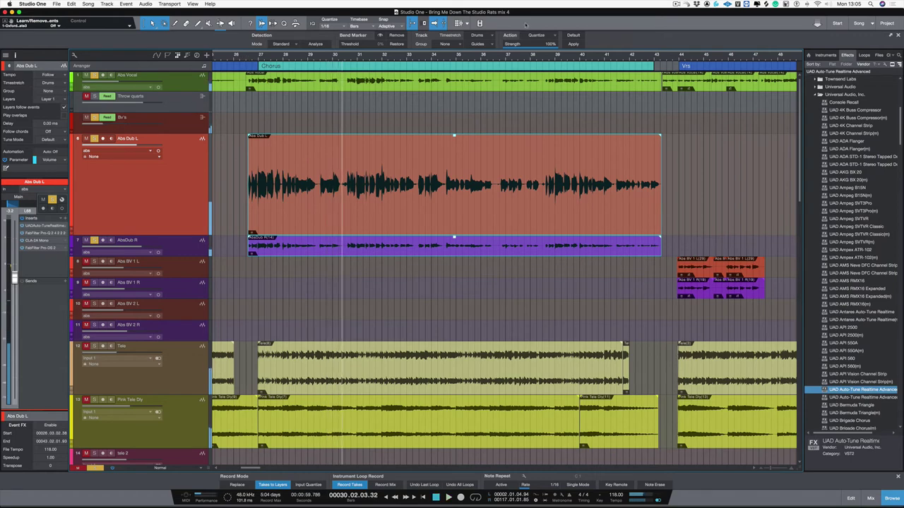
pyautogui.click(500, 58)
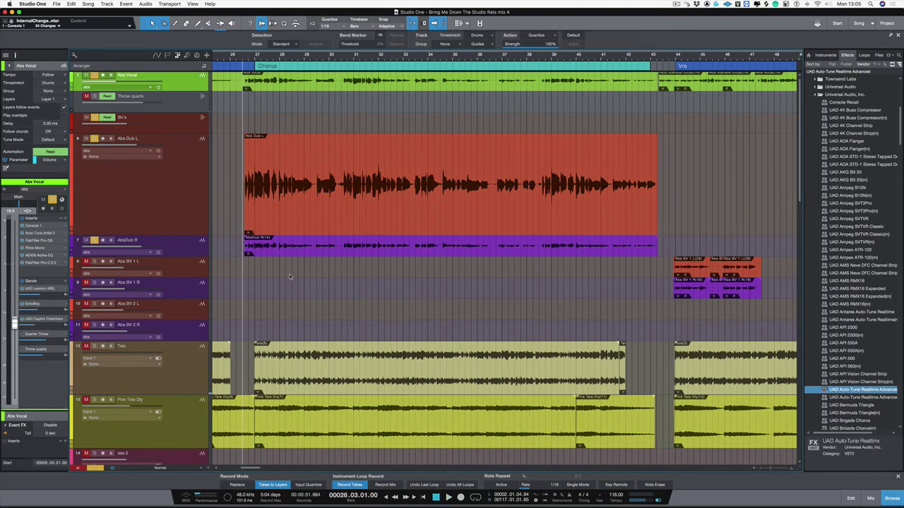
pyautogui.moveTo(291, 278)
pyautogui.mouseDown()
pyautogui.moveTo(415, 236)
pyautogui.moveTo(571, 92)
pyautogui.moveTo(599, 90)
pyautogui.mouseUp()
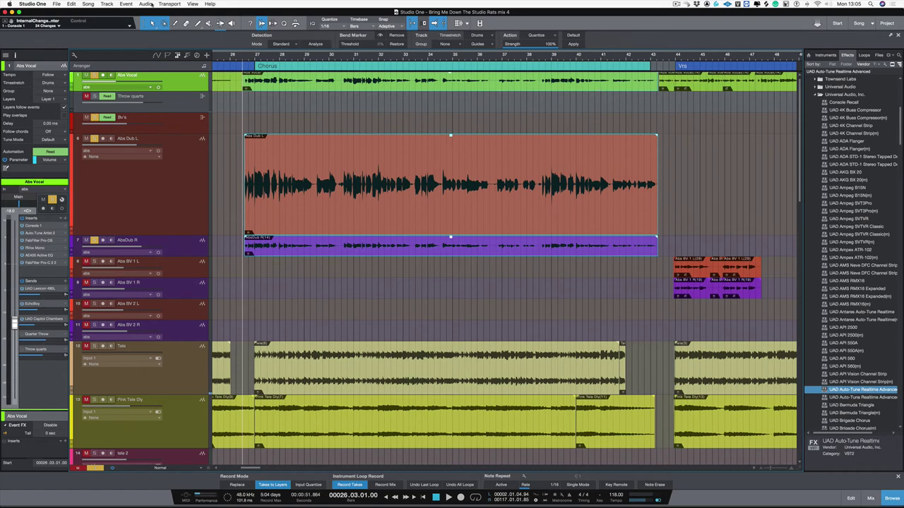
# Load the selection into VocALign Pro with Abs Vocal as guide and both Abs Dub L and AbsDub R as dubs.
pyautogui.click(147, 4)
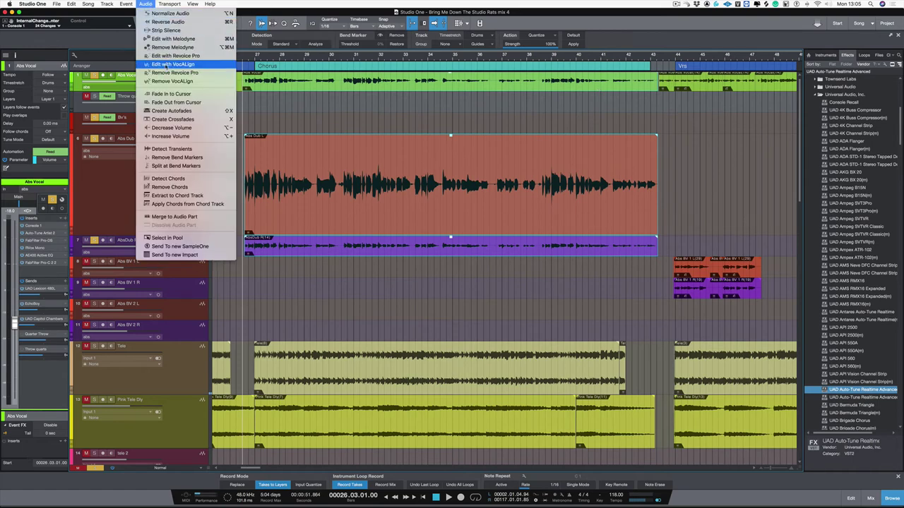
pyautogui.click(166, 64)
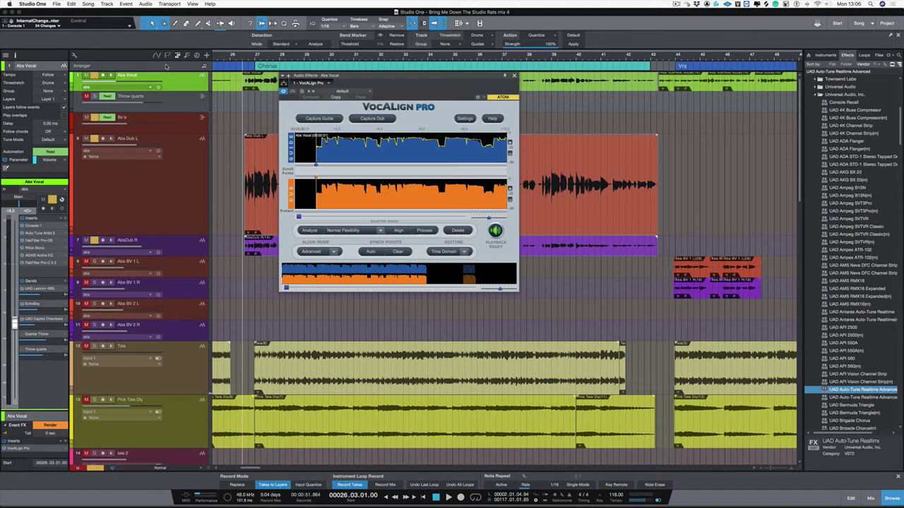
pyautogui.click(596, 103)
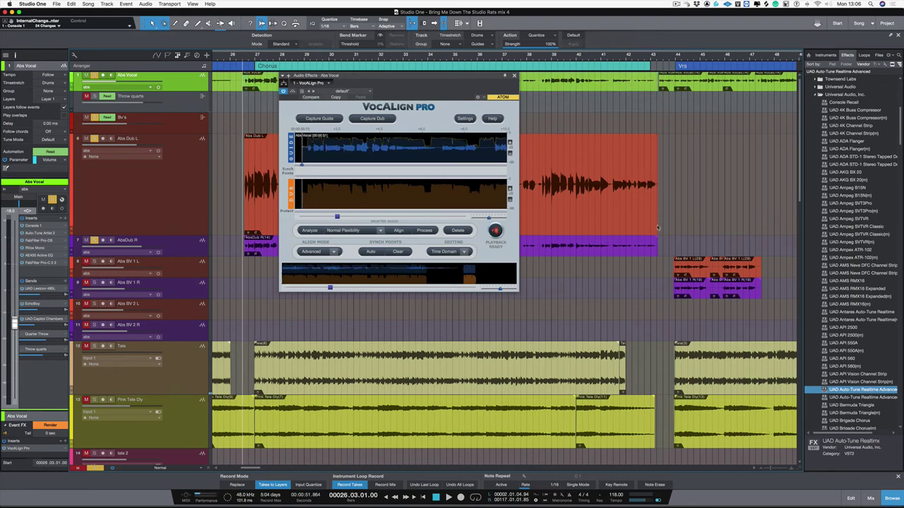
pyautogui.moveTo(672, 216); pyautogui.dragTo(618, 244)
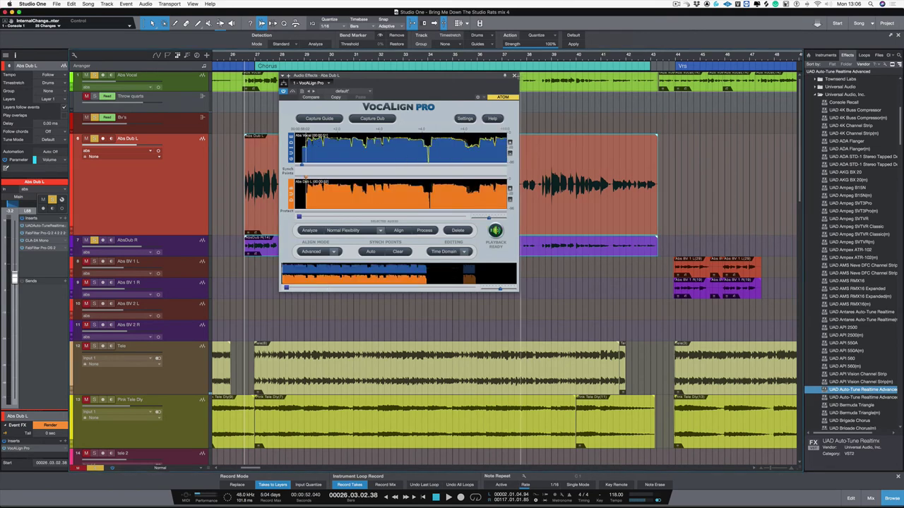
# Close VocALign Pro and play the aligned dubs against the lead vocal from bar 26.
pyautogui.click(514, 75)
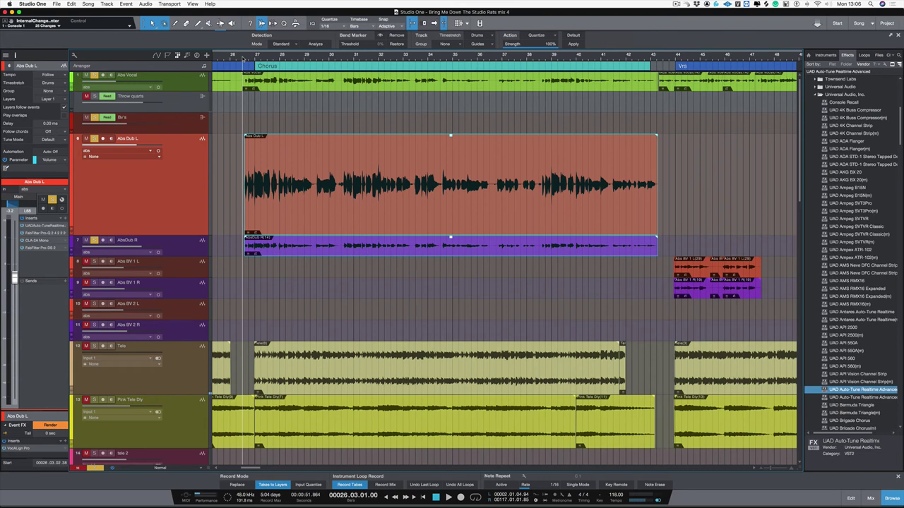
pyautogui.press('space')
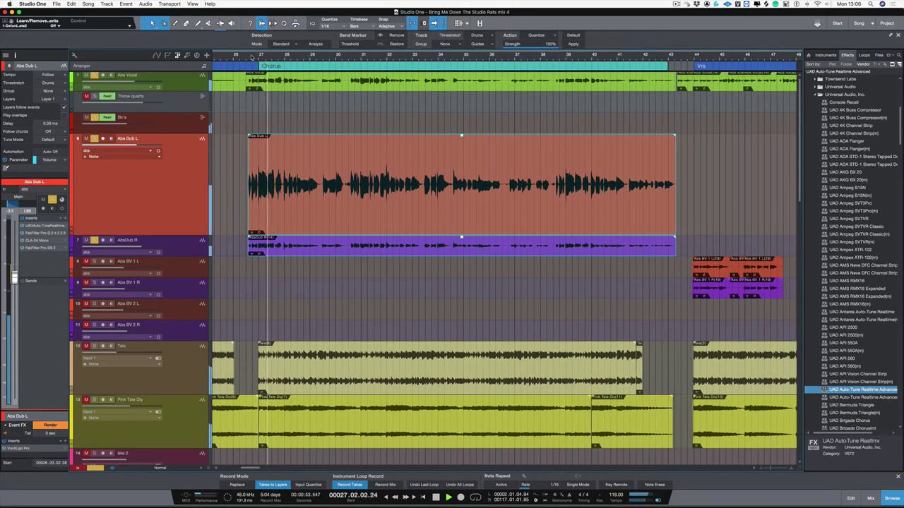